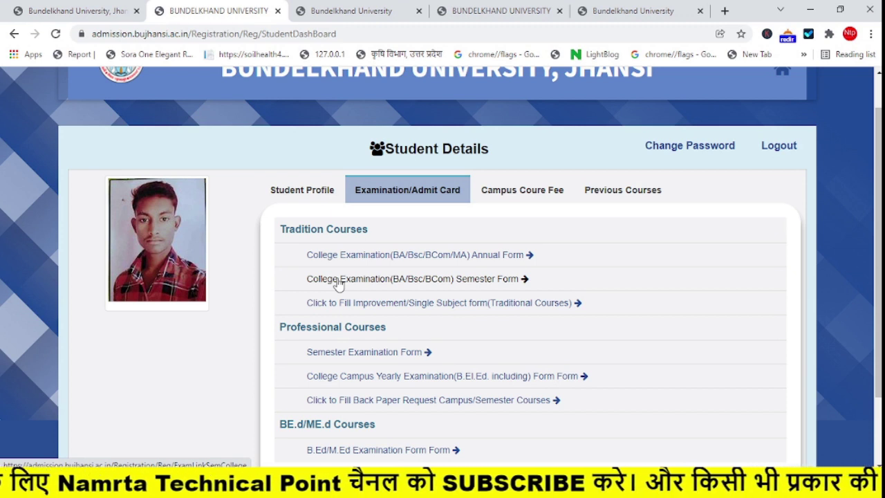
Open the College Examination (BA/BSc/BCom) Semester Form and look through its Course Name options
{"action": "left_click", "coordinate": [338, 280]}
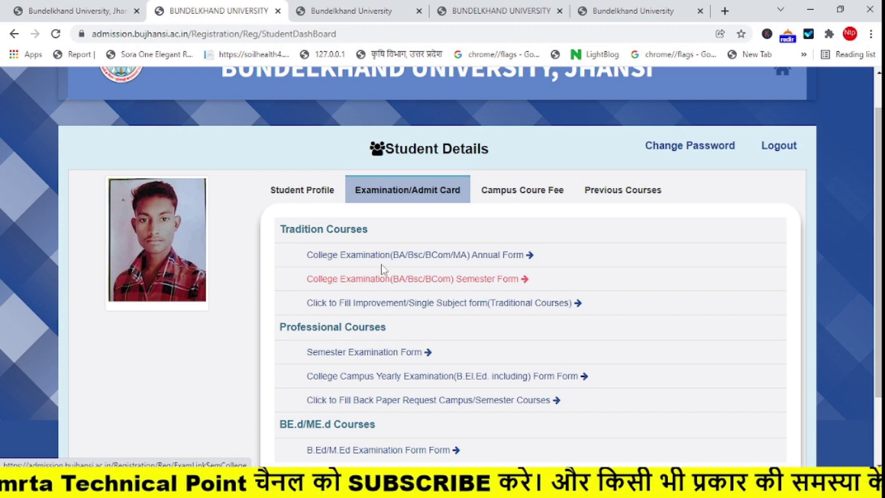
{"action": "left_click", "coordinate": [483, 283]}
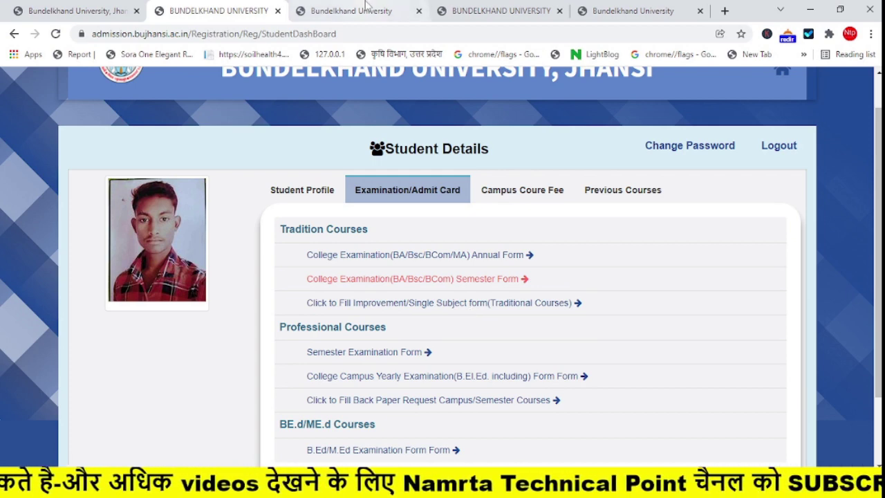
{"action": "left_click", "coordinate": [367, 7]}
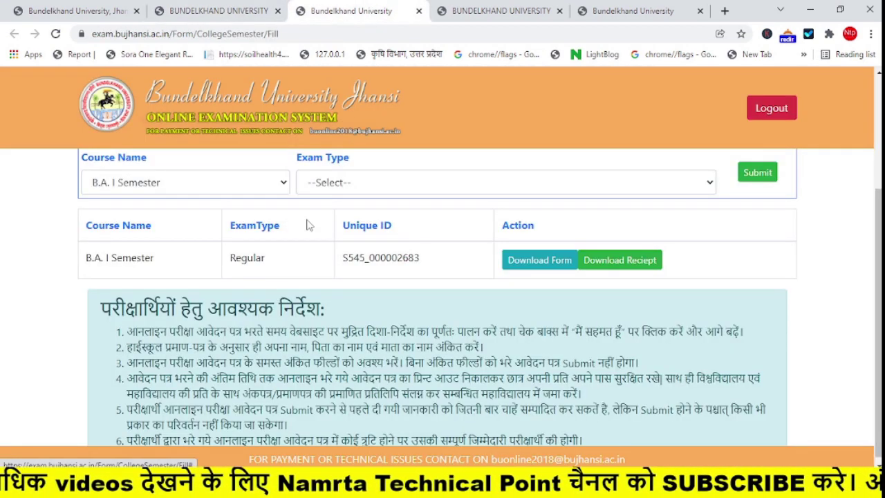
{"action": "left_click", "coordinate": [214, 7]}
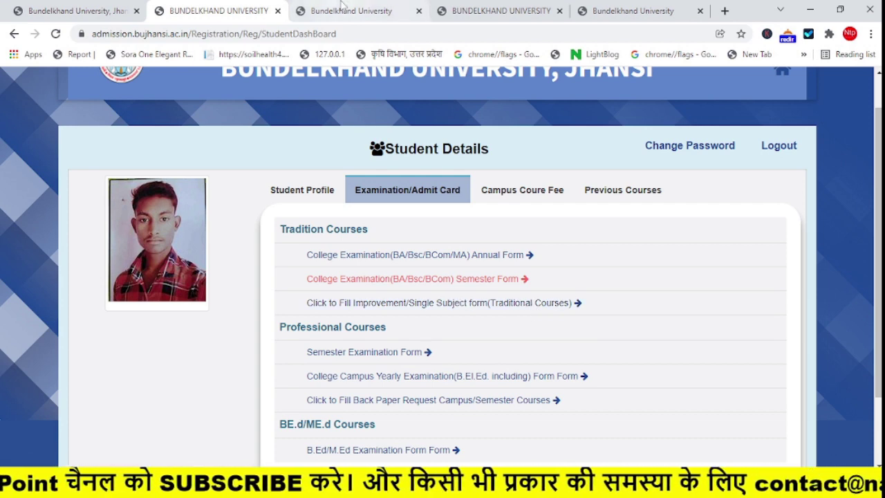
{"action": "left_click", "coordinate": [349, 10]}
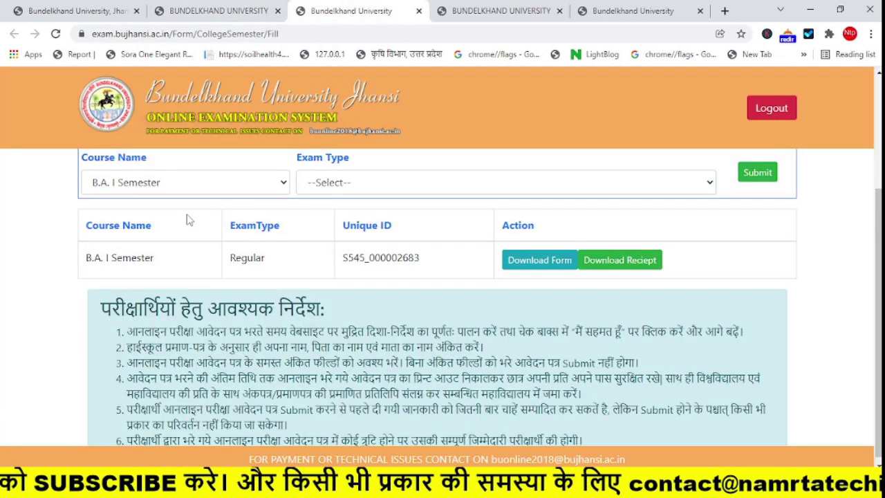
{"action": "left_click", "coordinate": [219, 184]}
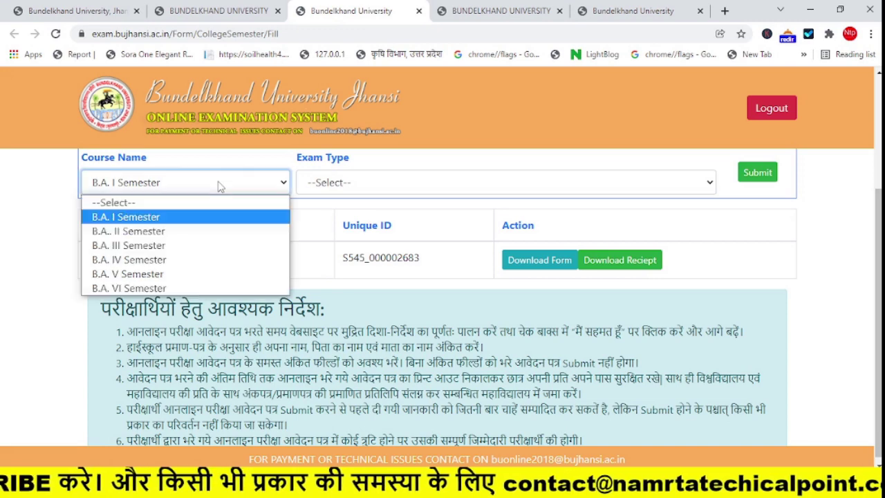
{"action": "left_click", "coordinate": [315, 234]}
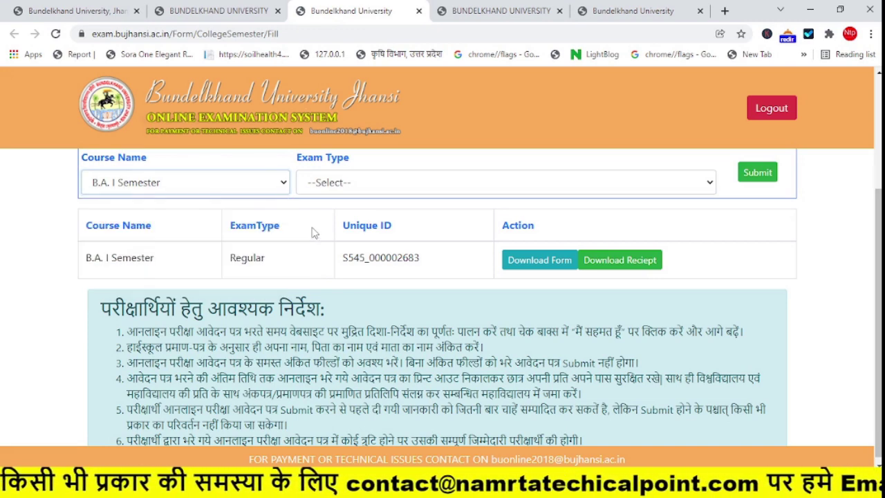
Open the Improvement/Single Subject form for traditional courses from the student dashboard and show its Course Name options
{"action": "left_click", "coordinate": [208, 10]}
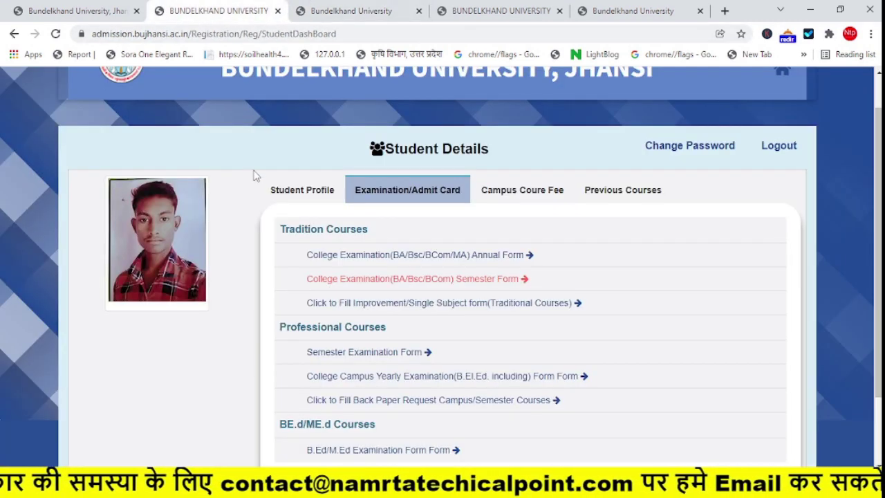
{"action": "left_click", "coordinate": [352, 305]}
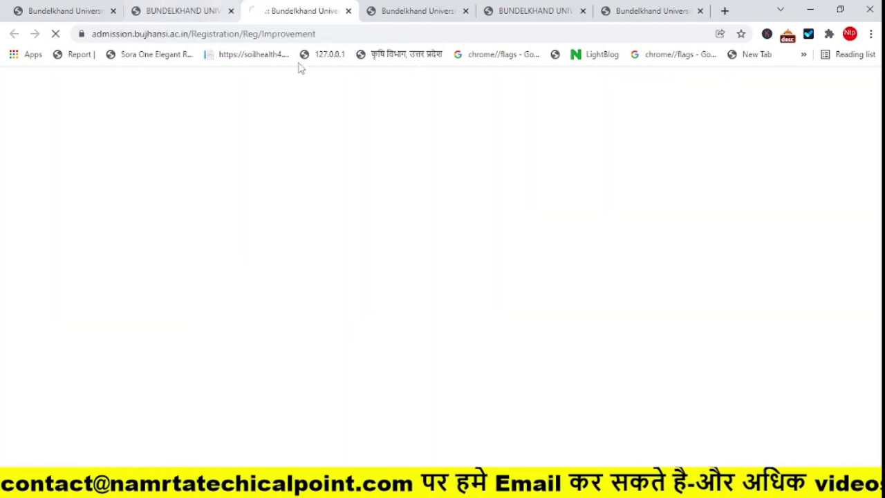
{"action": "left_click", "coordinate": [186, 11]}
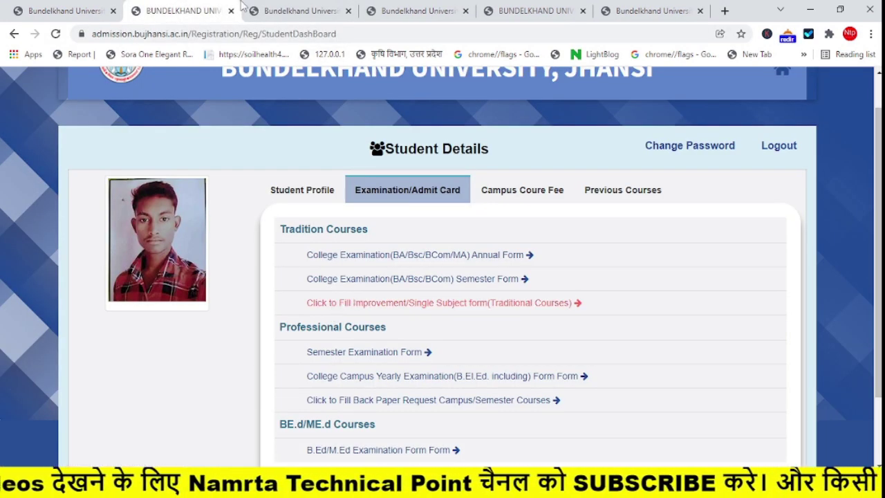
{"action": "left_click", "coordinate": [275, 8]}
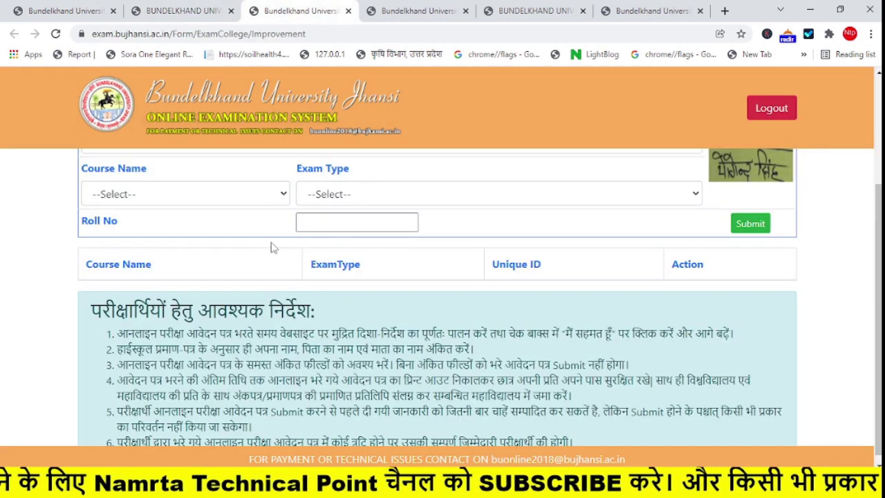
{"action": "left_click", "coordinate": [223, 199]}
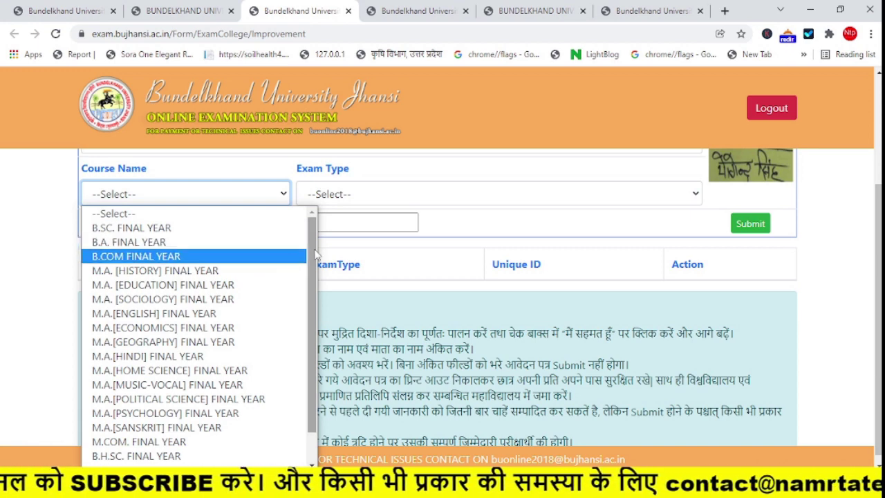
Compare the dashboard's traditional course links with the improvement form and review the full list of final-year courses it offers
{"action": "left_click", "coordinate": [184, 11]}
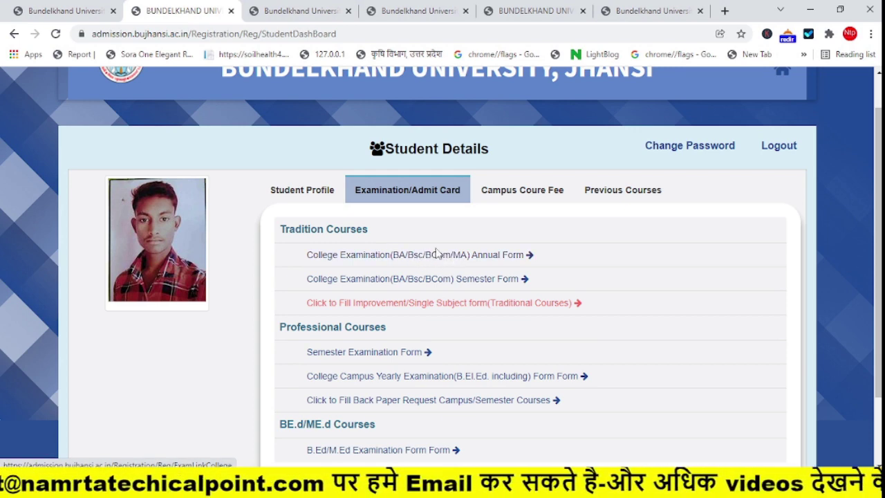
{"action": "left_click", "coordinate": [275, 5]}
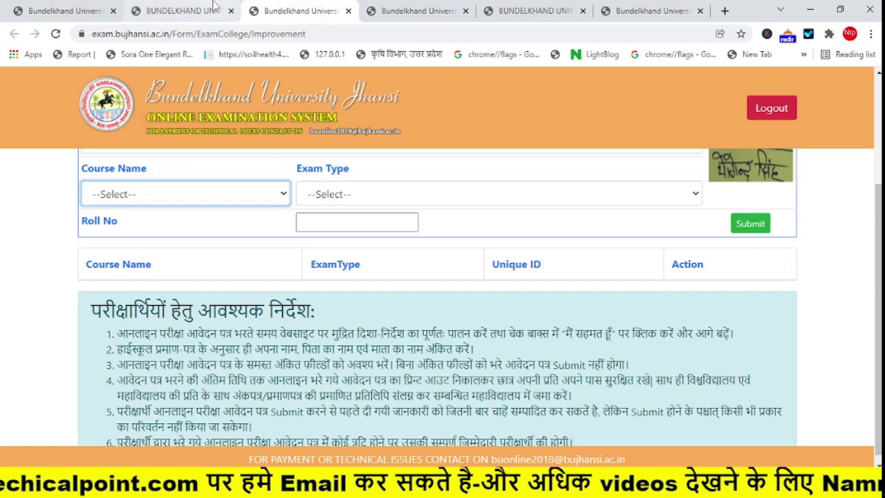
{"action": "left_click", "coordinate": [216, 6]}
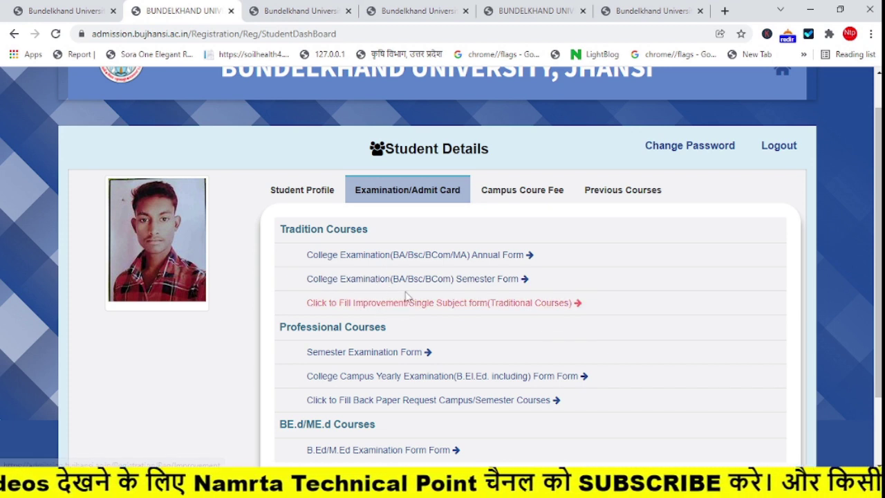
{"action": "left_click", "coordinate": [258, 8]}
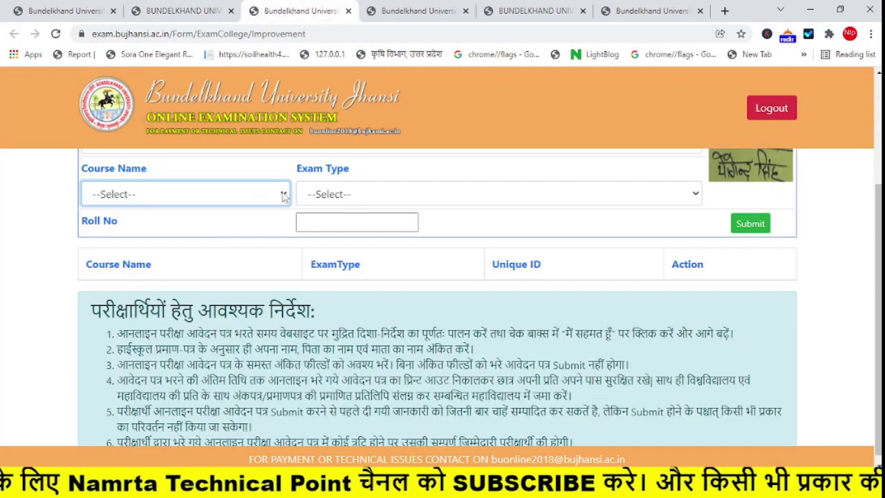
{"action": "left_click", "coordinate": [247, 194]}
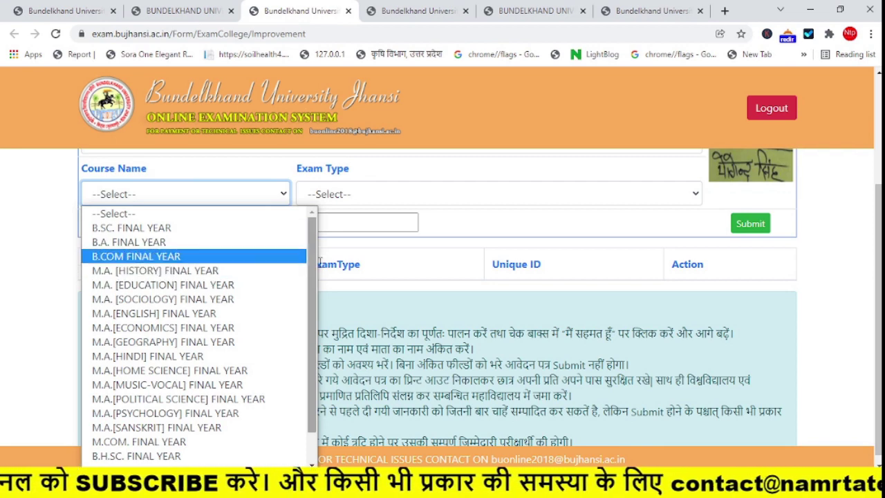
{"action": "left_click_drag", "start_coordinate": [312, 259], "coordinate": [312, 287]}
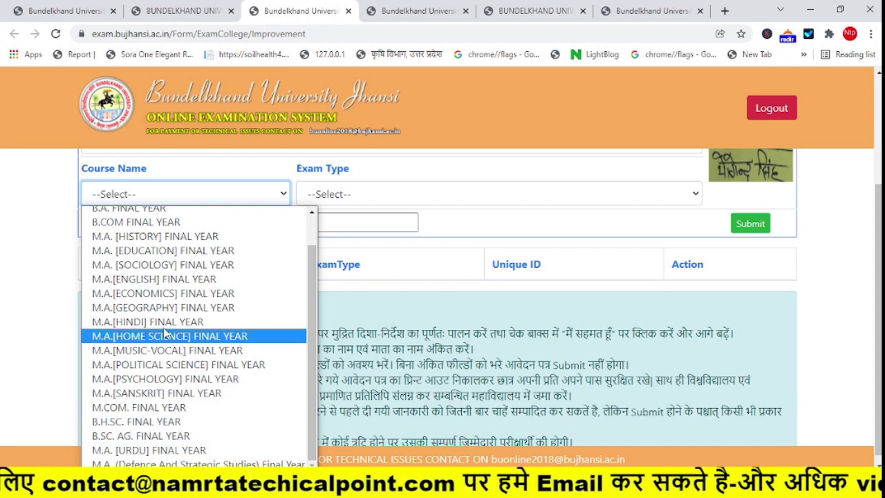
{"action": "left_click_drag", "start_coordinate": [314, 407], "coordinate": [314, 373]}
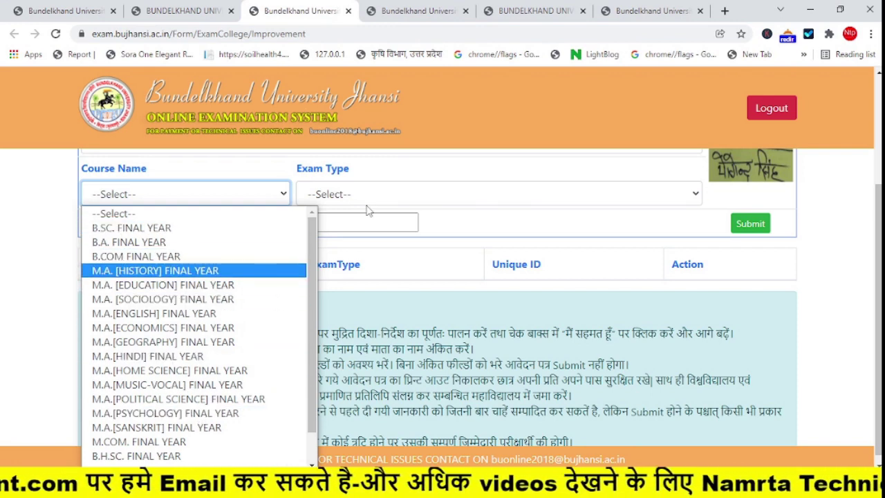
Set the improvement form's course to B.A. FINAL YEAR and its exam type to Single Subject, and close the form
{"action": "left_click", "coordinate": [197, 238]}
{"action": "left_click", "coordinate": [383, 194]}
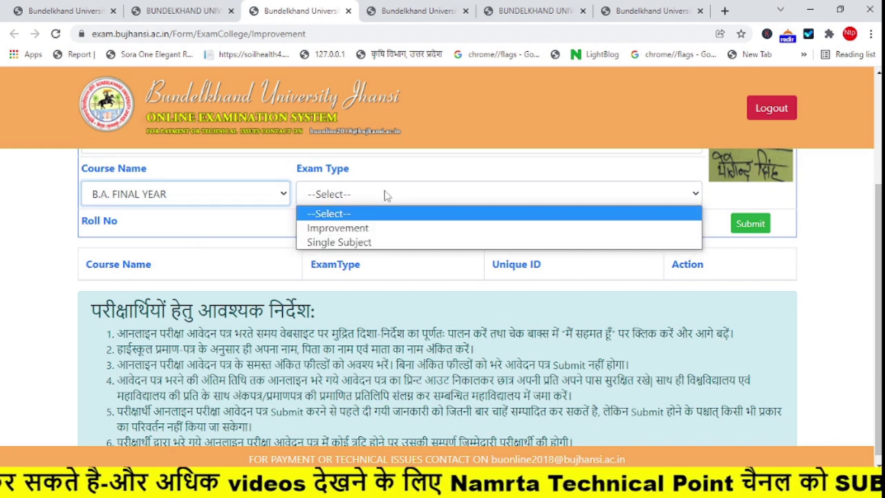
{"action": "left_click", "coordinate": [346, 243]}
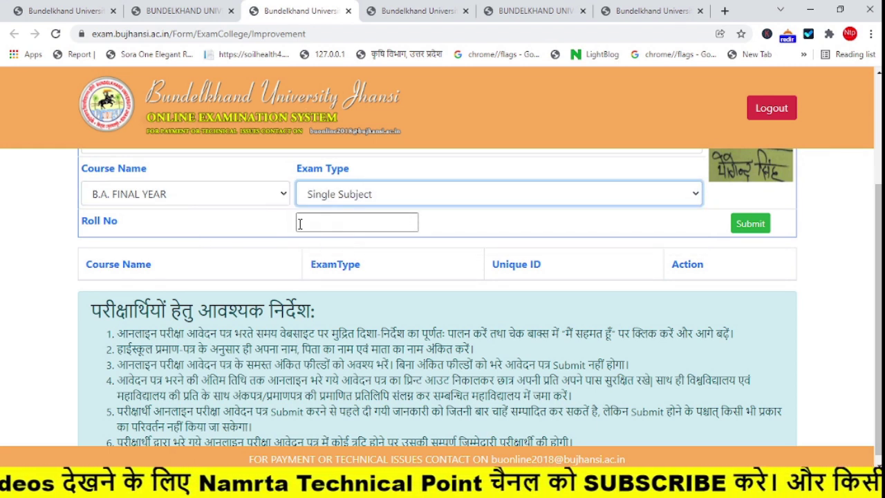
{"action": "left_click", "coordinate": [336, 223]}
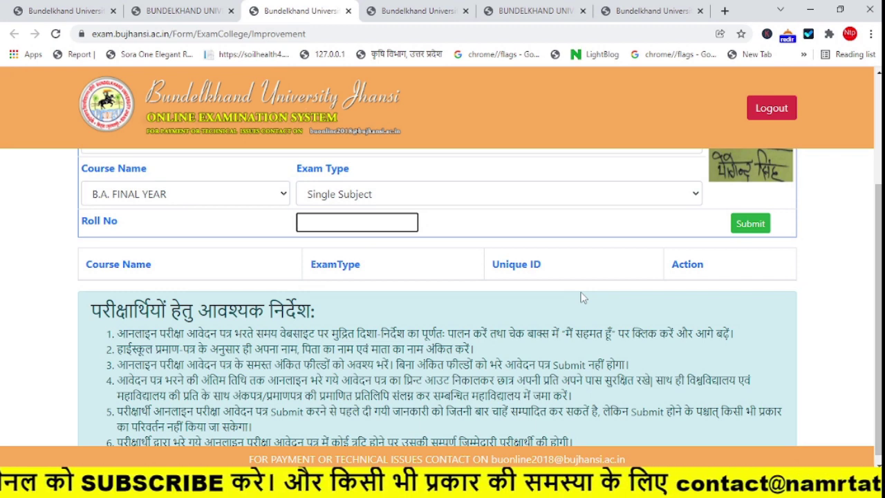
{"action": "key", "text": "ctrl+w"}
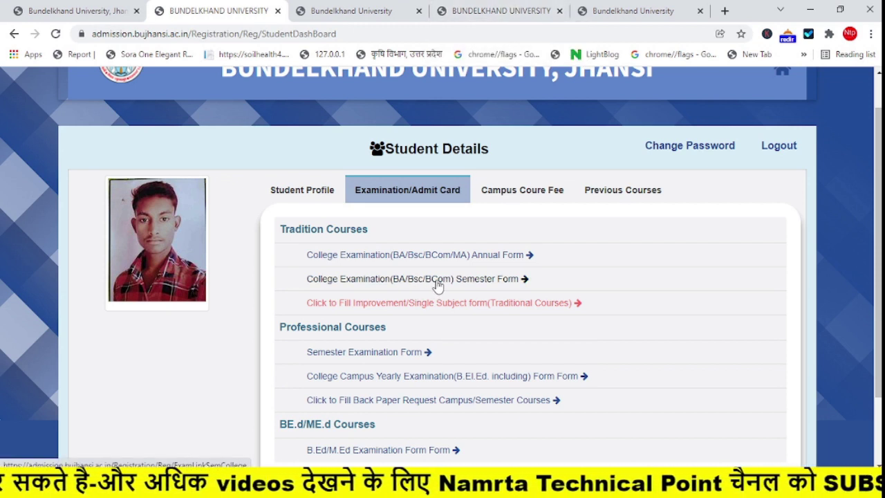
Open the College Examination (BA/BSc/BCom/MA) Annual Form from the other student's dashboard and view its Course Name options
{"action": "left_click", "coordinate": [473, 5]}
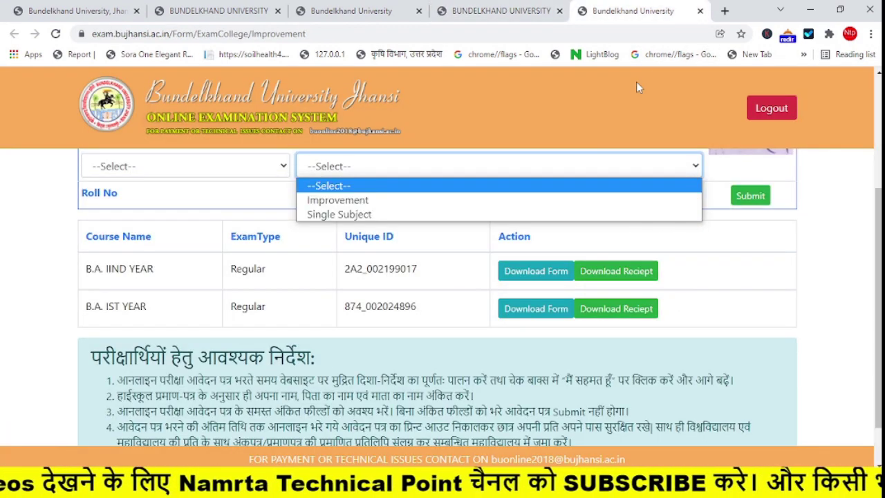
{"action": "left_click", "coordinate": [636, 82]}
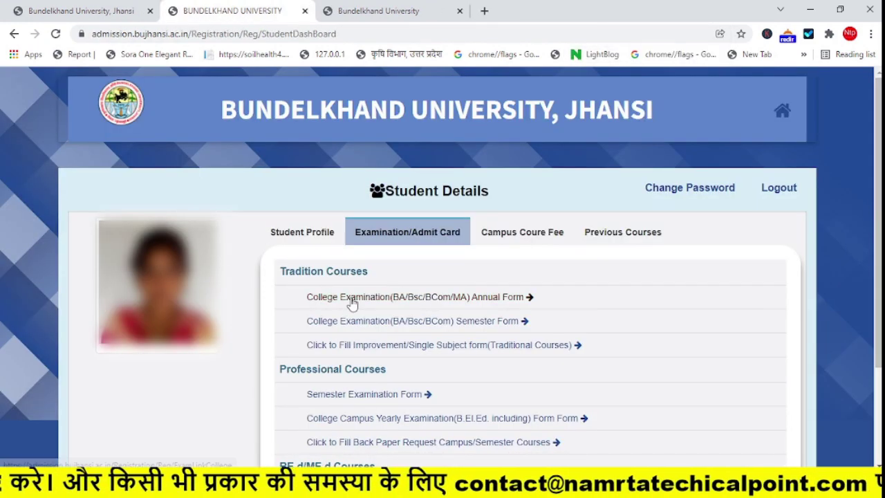
{"action": "left_click", "coordinate": [352, 301]}
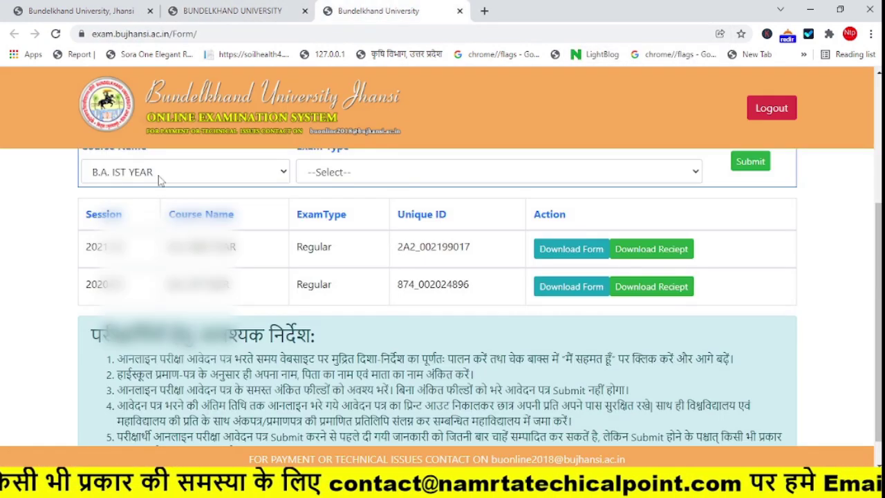
{"action": "left_click", "coordinate": [159, 172]}
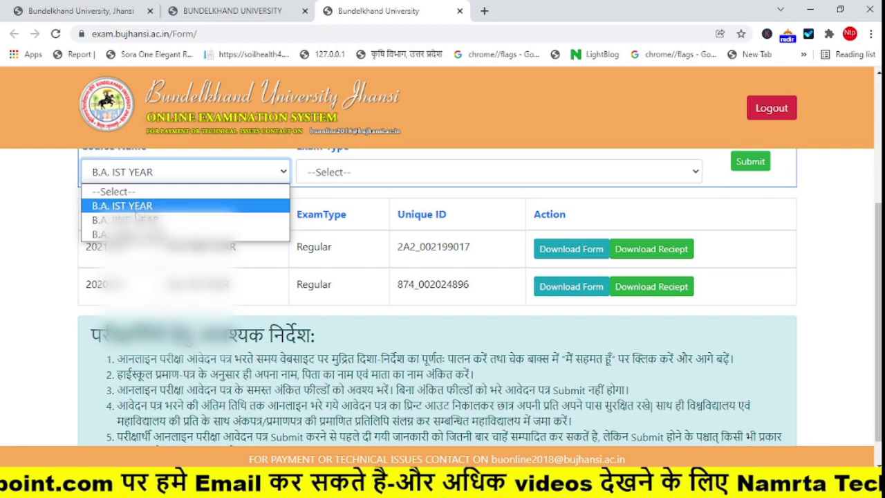
{"action": "left_click", "coordinate": [366, 205]}
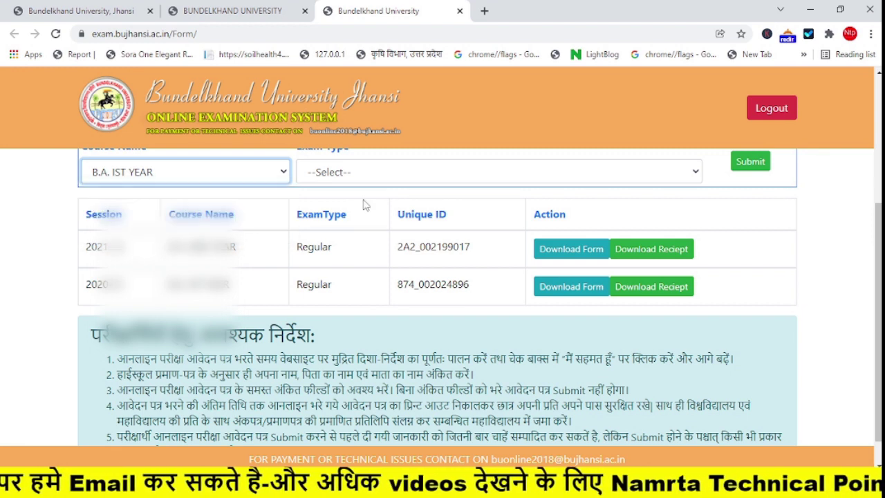
View the Exam Type options offered for B.A. IST YEAR in the annual examination form
{"action": "left_click", "coordinate": [368, 171]}
{"action": "left_click", "coordinate": [367, 171]}
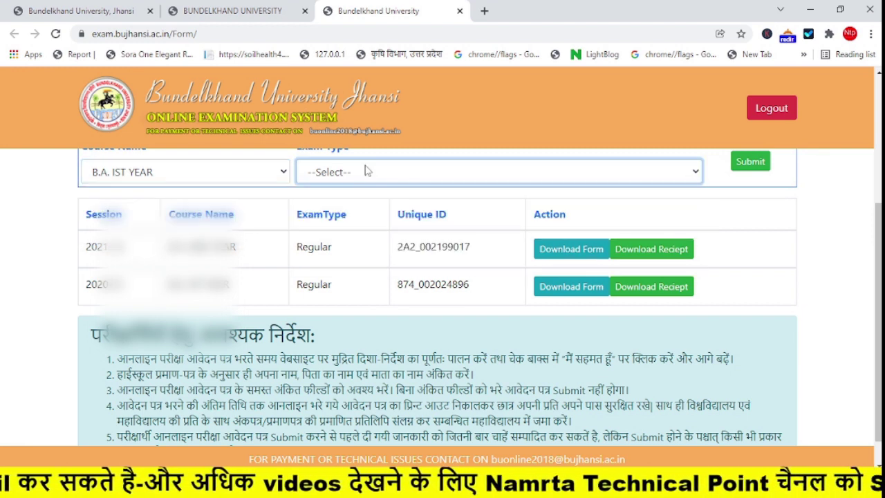
{"action": "left_click", "coordinate": [366, 171]}
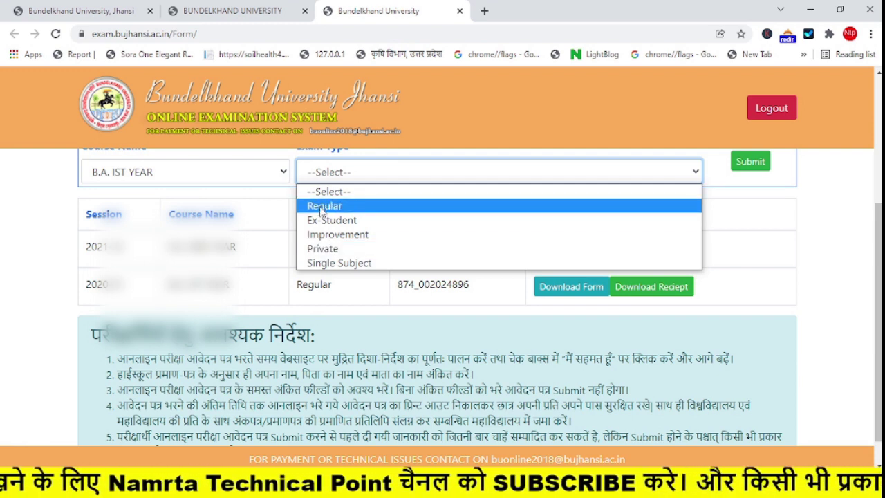
{"action": "left_click", "coordinate": [283, 226]}
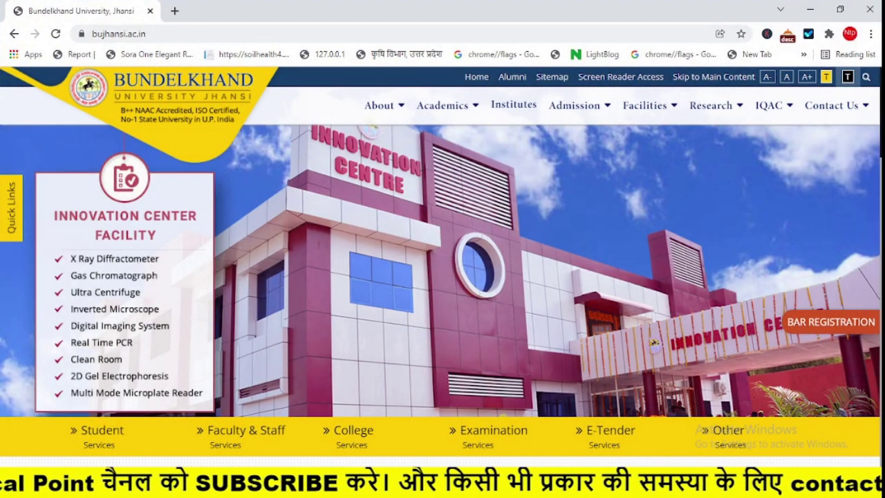
Open BAR Registration from the Bundelkhand University home page and look over the registration options
{"action": "scroll", "coordinate": [442, 276], "scroll_direction": "down", "scroll_amount": 4}
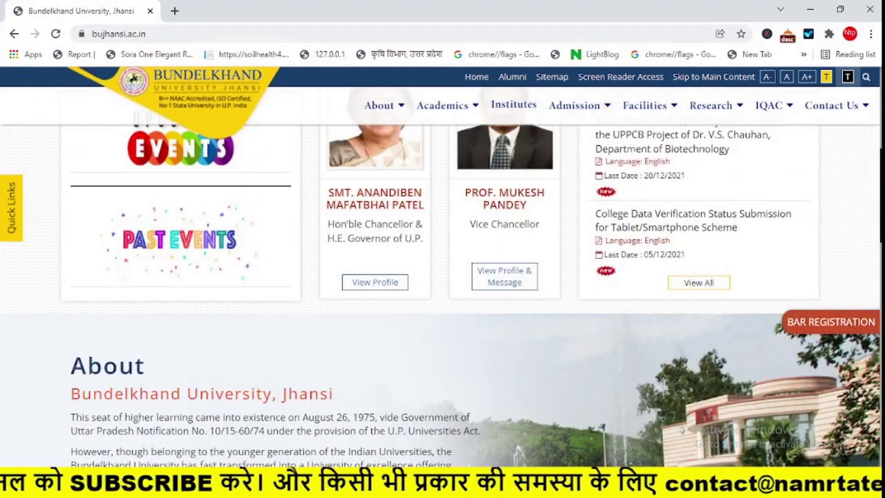
{"action": "scroll", "coordinate": [843, 291], "scroll_direction": "up", "scroll_amount": 4}
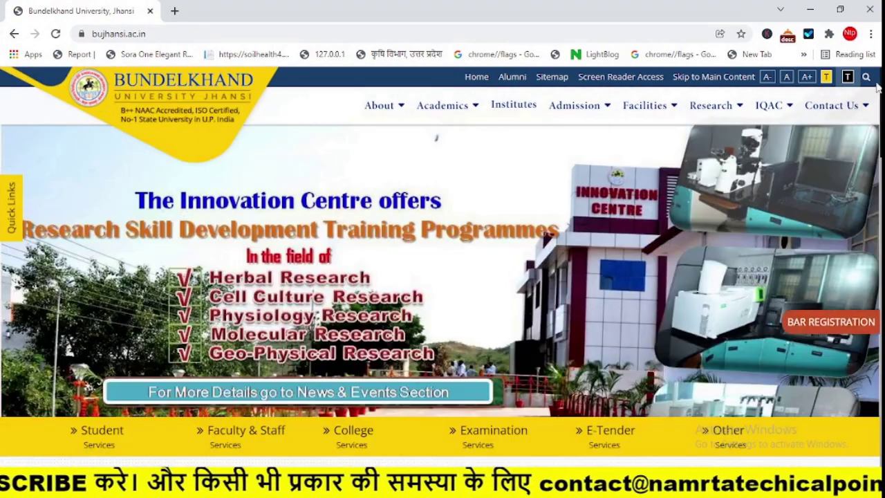
{"action": "left_click", "coordinate": [796, 324]}
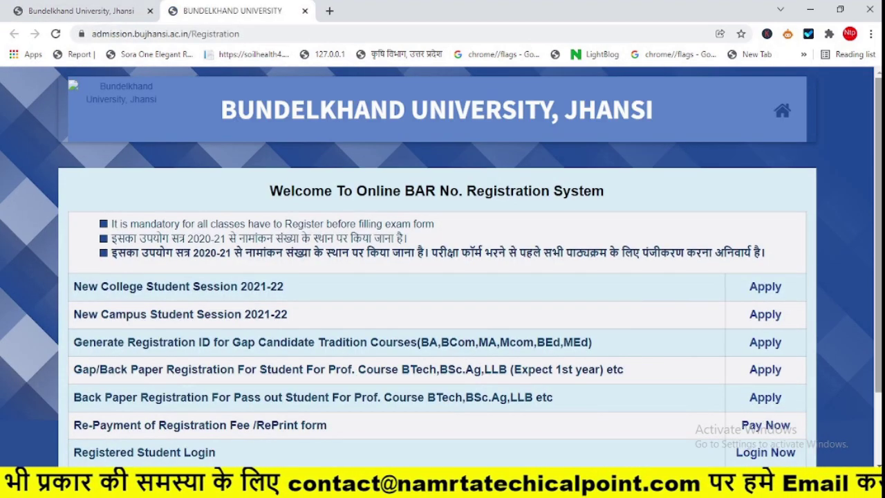
{"action": "scroll", "coordinate": [798, 158], "scroll_direction": "down", "scroll_amount": 1}
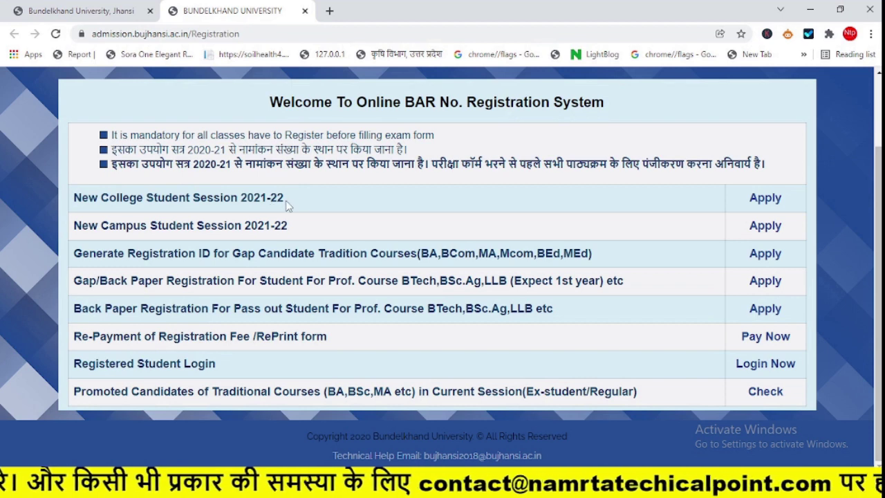
Start a New College Student Session 2021-22 registration and search with the student's admission unique ID
{"action": "left_click", "coordinate": [760, 200]}
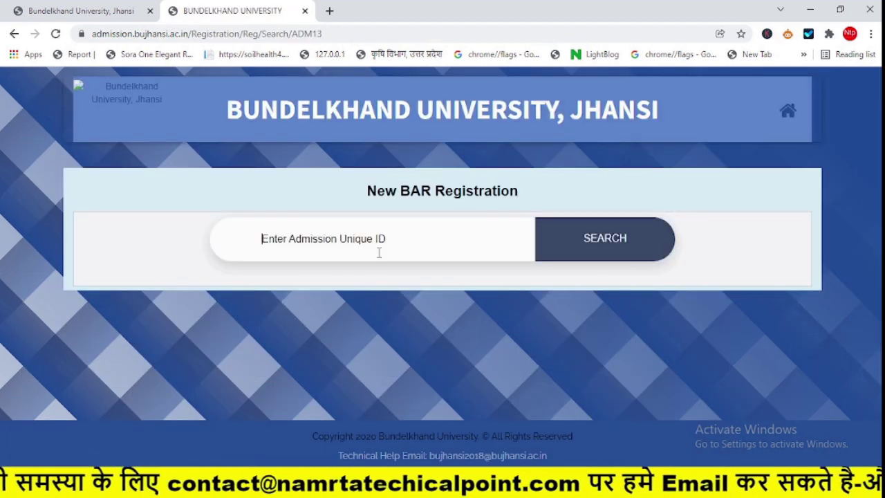
{"action": "left_click", "coordinate": [379, 253]}
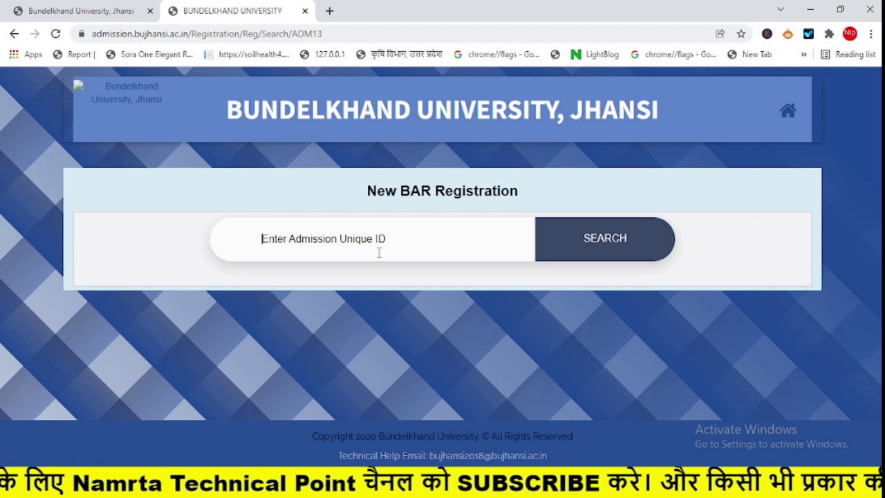
{"action": "type", "text": "DU"}
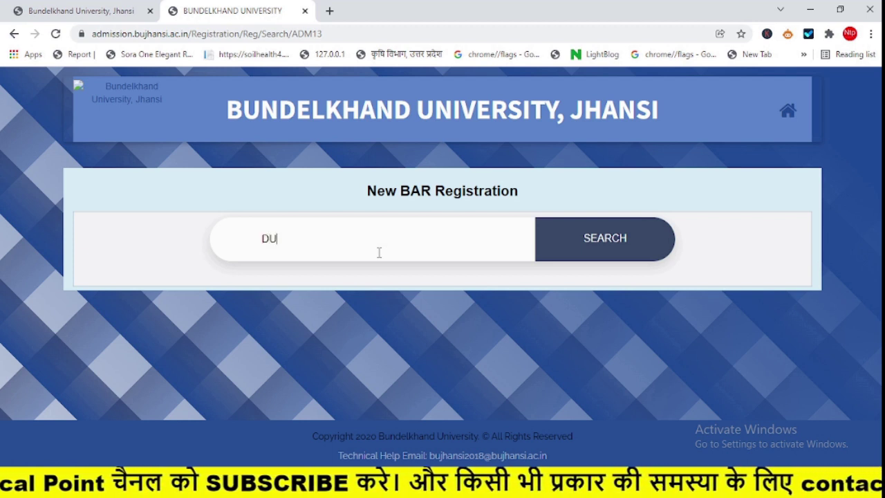
{"action": "type", "text": "B"}
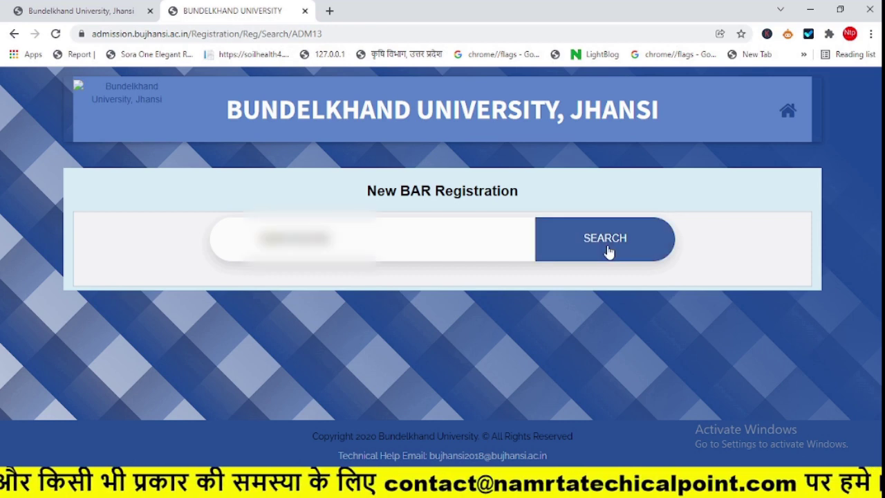
{"action": "left_click", "coordinate": [608, 247]}
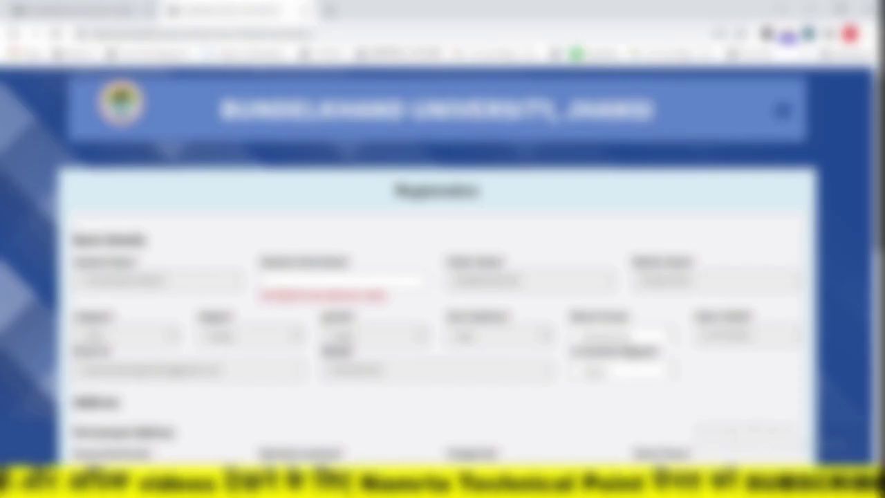
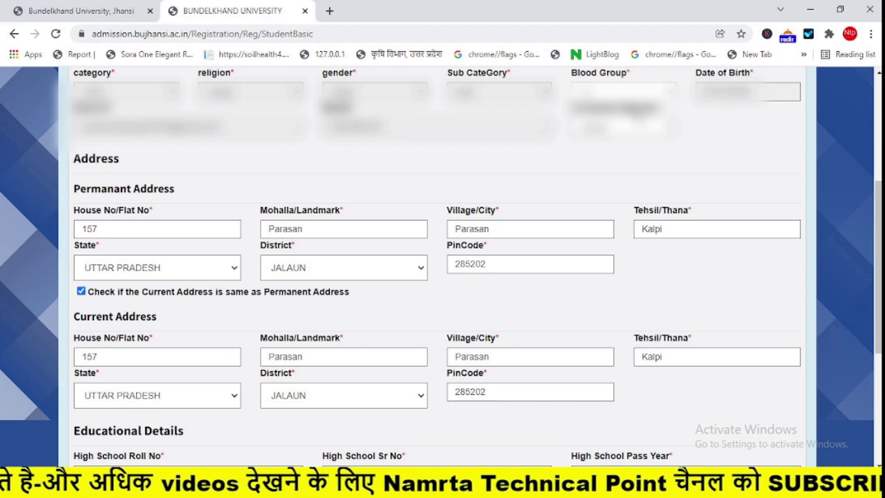
Complete the remaining basic detail in the student registration form, proceed to the preview, and make the final submission
{"action": "left_click", "coordinate": [622, 131]}
{"action": "left_click", "coordinate": [604, 164]}
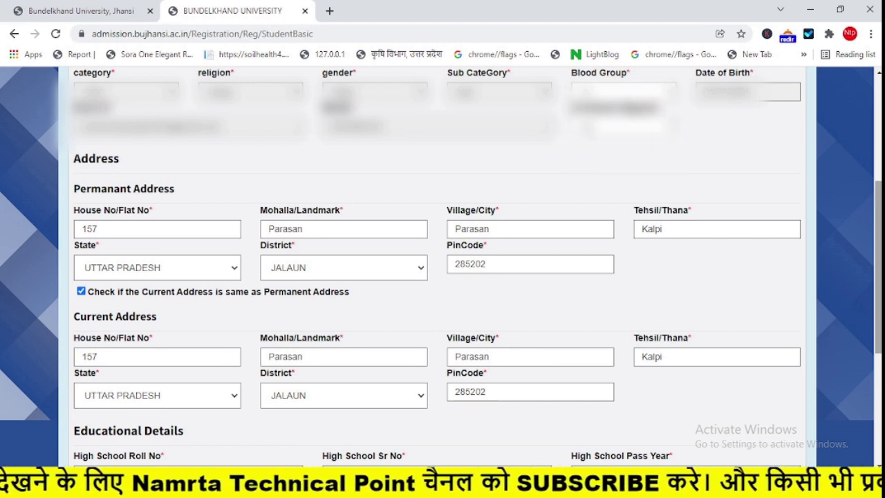
{"action": "scroll", "coordinate": [387, 283], "scroll_direction": "down", "scroll_amount": 3}
{"action": "left_click", "coordinate": [411, 371]}
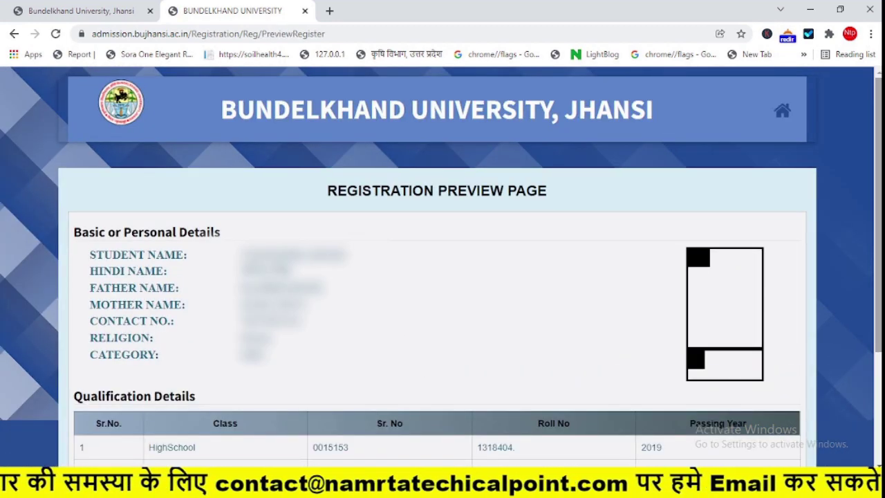
{"action": "scroll", "coordinate": [443, 276], "scroll_direction": "down", "scroll_amount": 2}
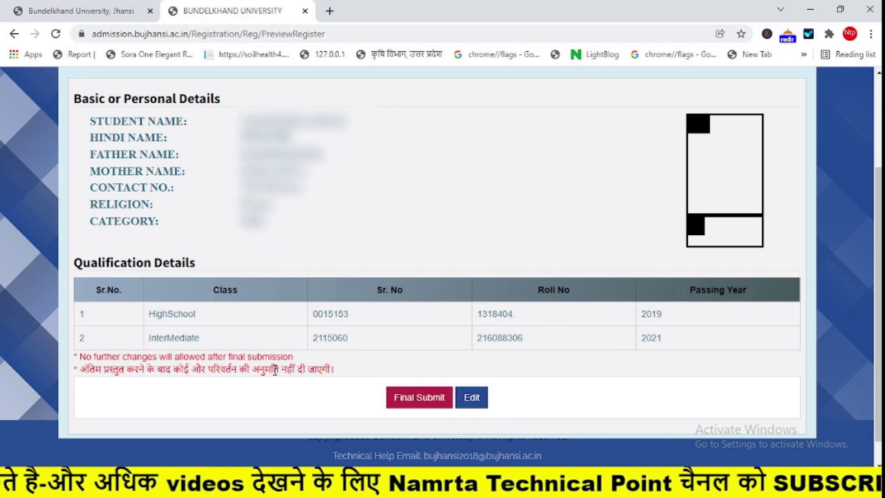
{"action": "left_click", "coordinate": [401, 401]}
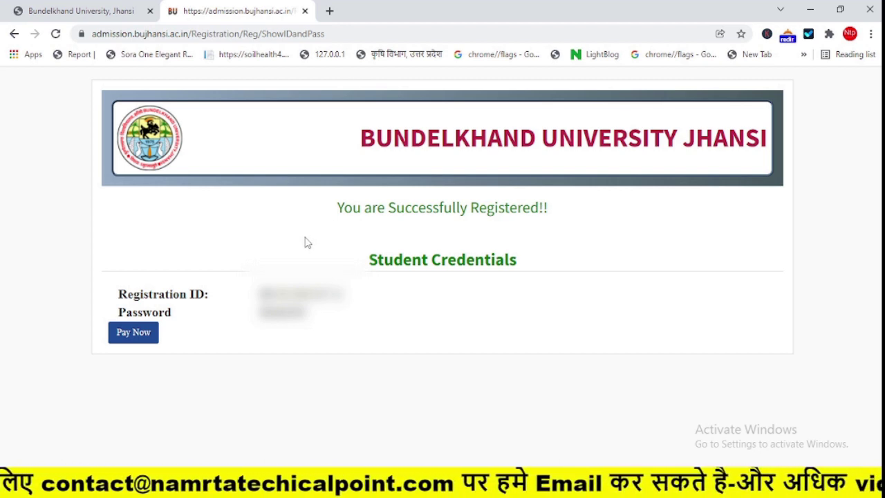
Proceed to pay the Rs 100 registration fee, choosing HDFC Bank as the payment mode
{"action": "left_click", "coordinate": [132, 333]}
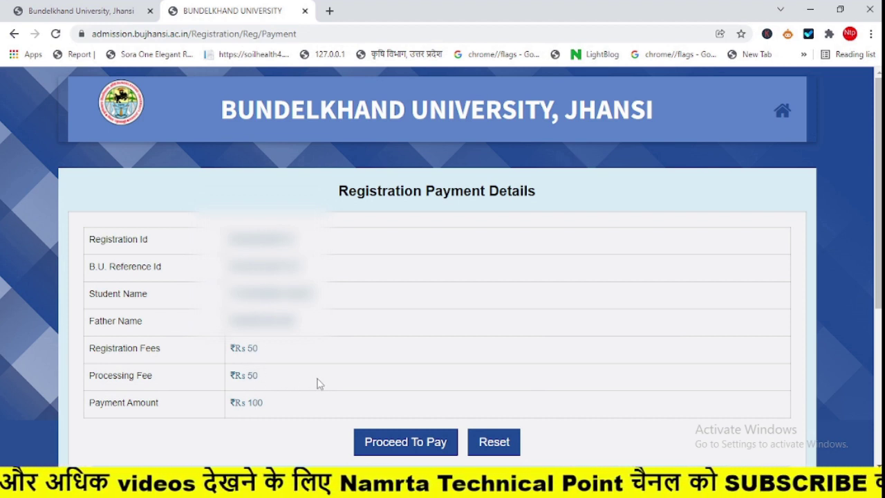
{"action": "left_click", "coordinate": [392, 444]}
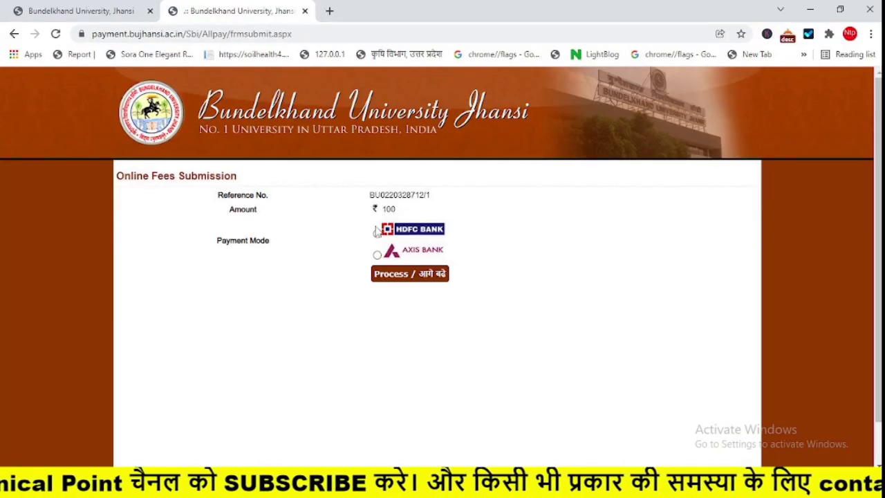
{"action": "left_click", "coordinate": [377, 233]}
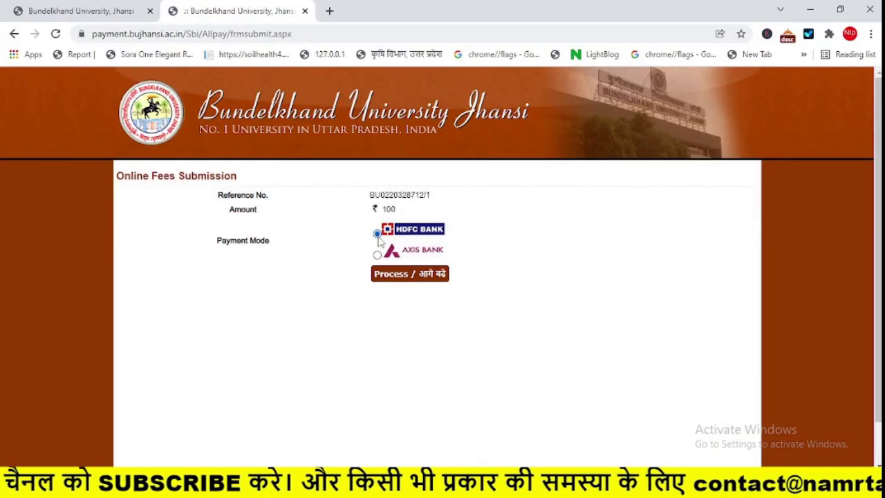
{"action": "left_click", "coordinate": [395, 275]}
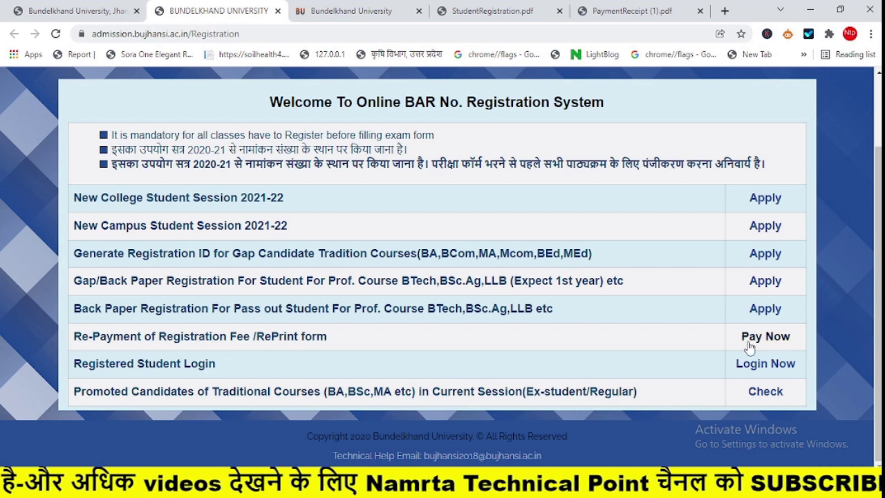
Look at the Re-Payment of Registration Fee /RePrint form page and close it
{"action": "left_click", "coordinate": [749, 346]}
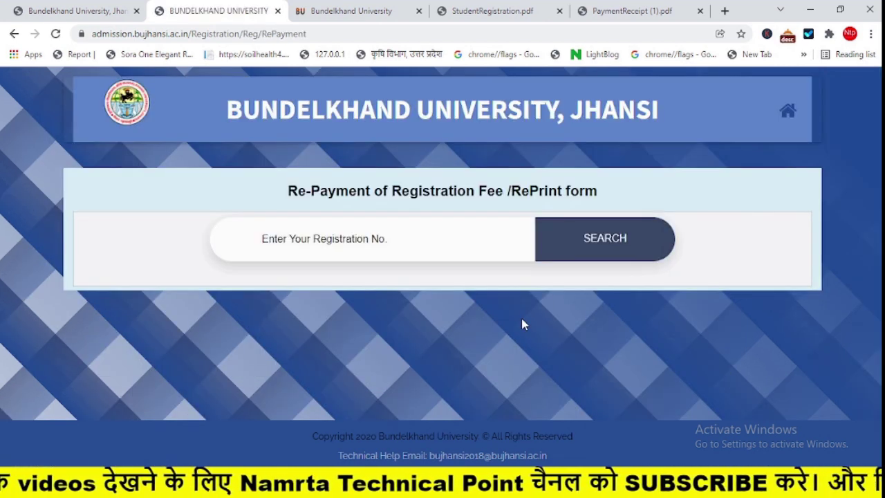
{"action": "left_click", "coordinate": [312, 240]}
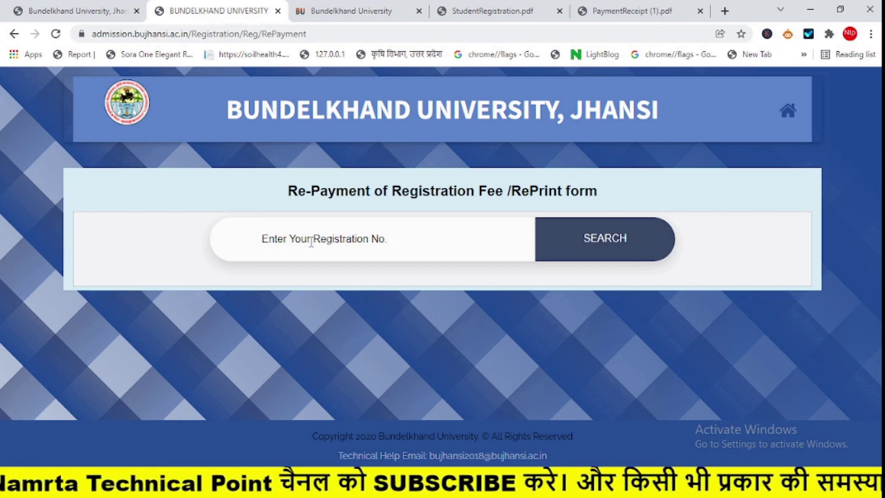
{"action": "left_click", "coordinate": [277, 11]}
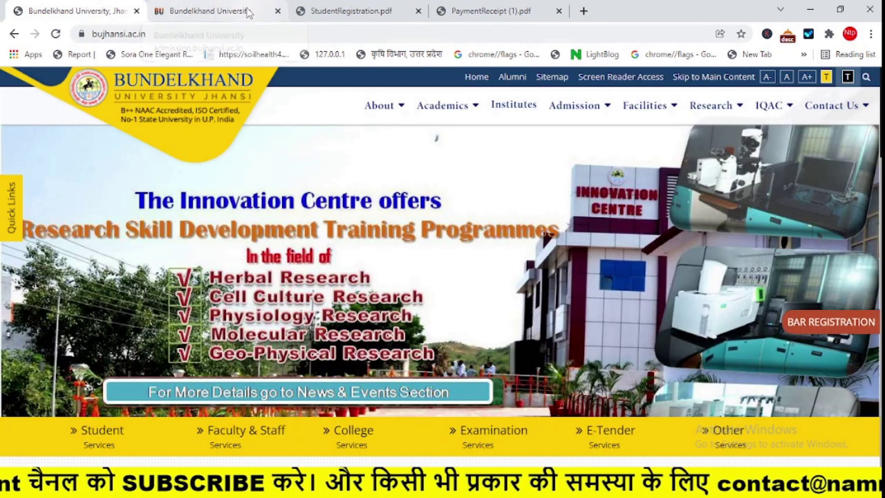
View the payment response page with its receipt downloads, and switch to the downloaded StudentRegistration.pdf
{"action": "left_click", "coordinate": [251, 11]}
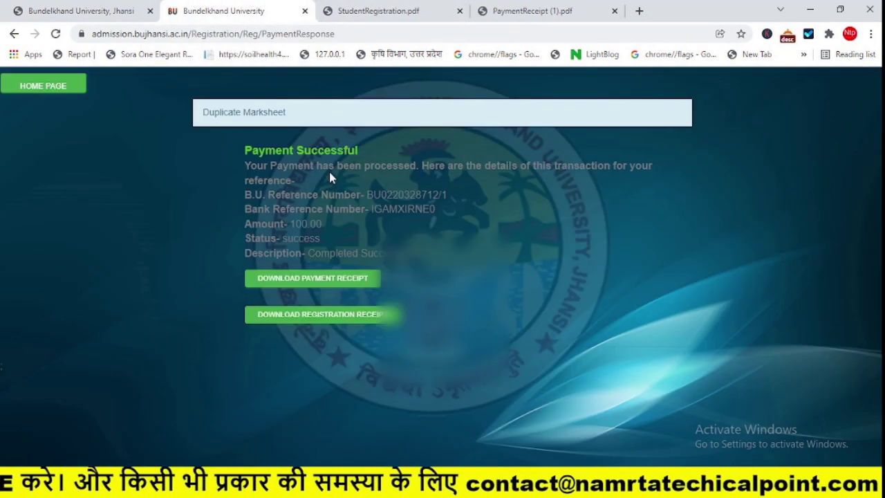
{"action": "left_click", "coordinate": [360, 7]}
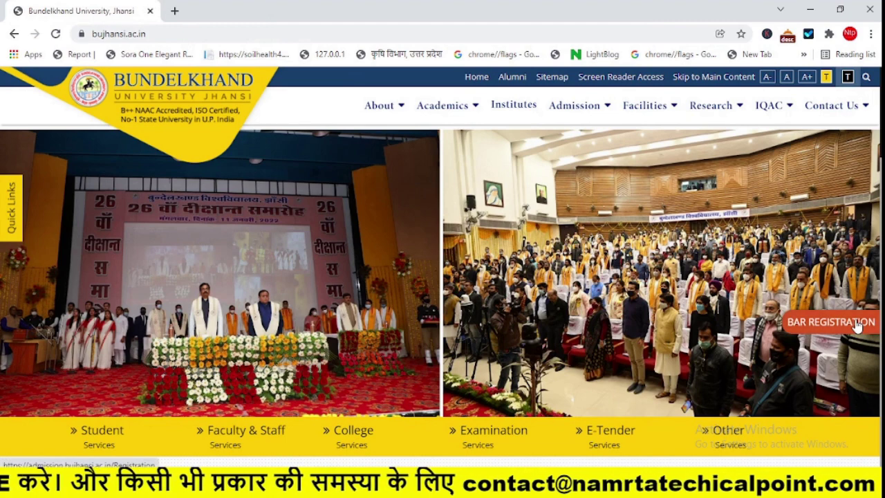
Open the Registered Student Login from BAR Registration and log in with the student's registration ID and password
{"action": "left_click", "coordinate": [858, 325]}
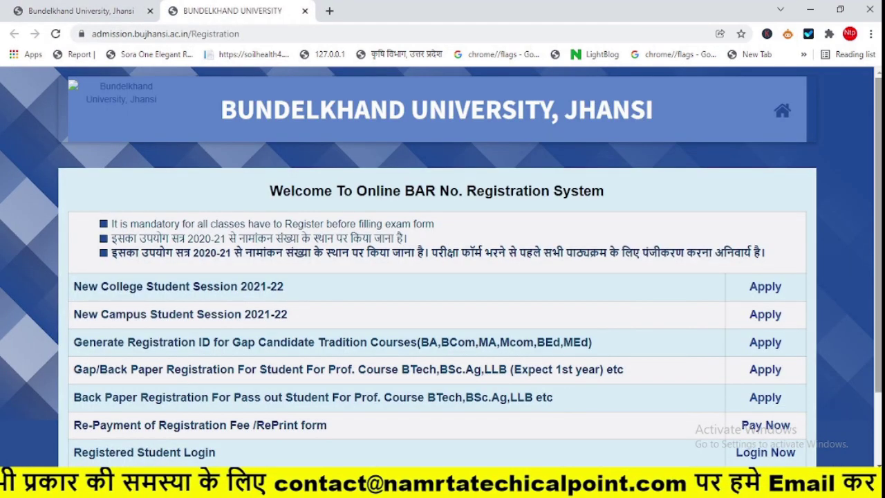
{"action": "scroll", "coordinate": [839, 193], "scroll_direction": "down", "scroll_amount": 3}
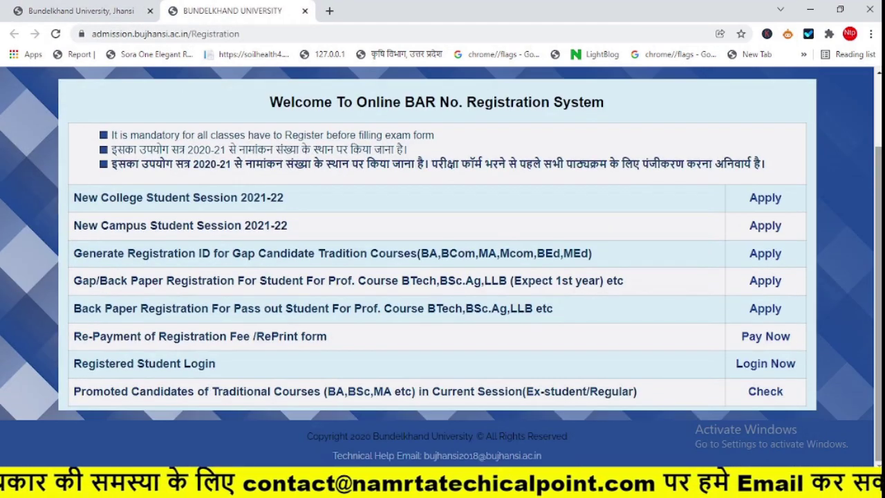
{"action": "left_click", "coordinate": [746, 368]}
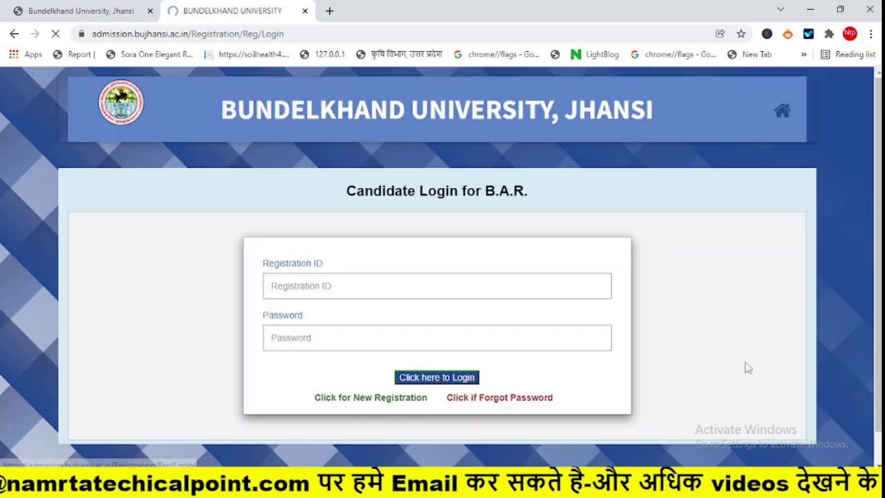
{"action": "left_click", "coordinate": [337, 283]}
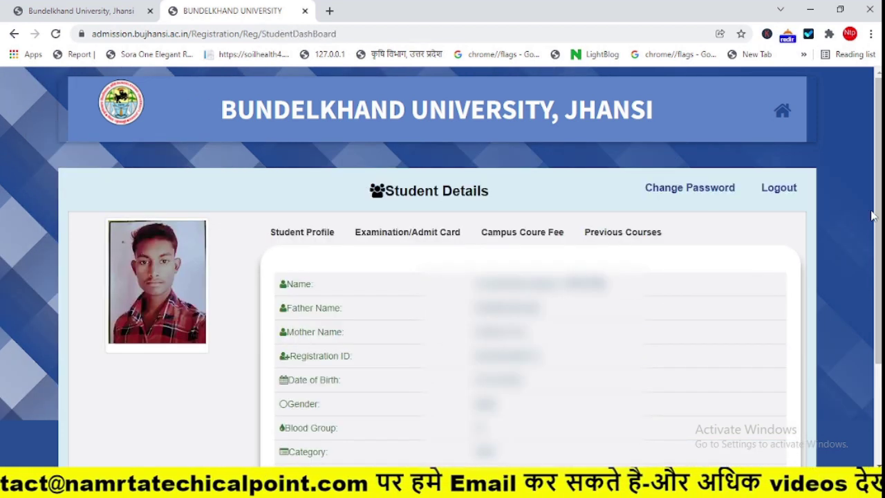
Open the College Examination (BA/Bsc/BCom) Semester Form and submit it for B.A. I Semester with exam type Regular
{"action": "left_click", "coordinate": [427, 239]}
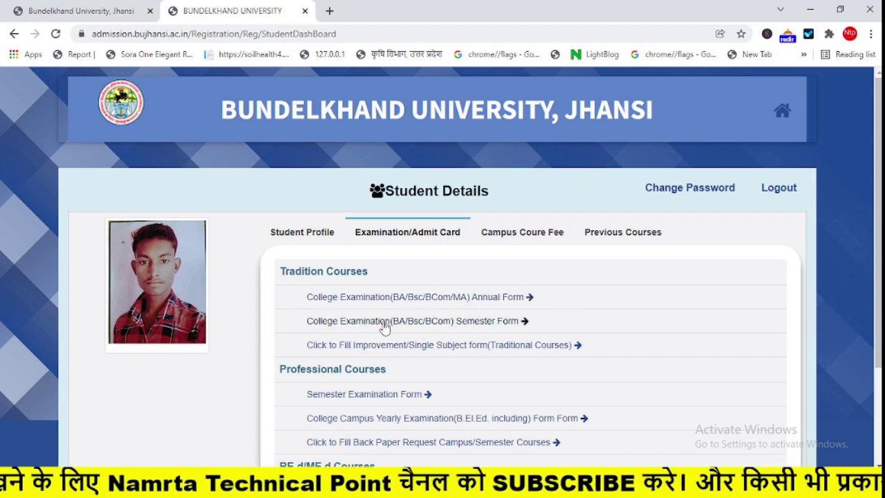
{"action": "left_click", "coordinate": [467, 322]}
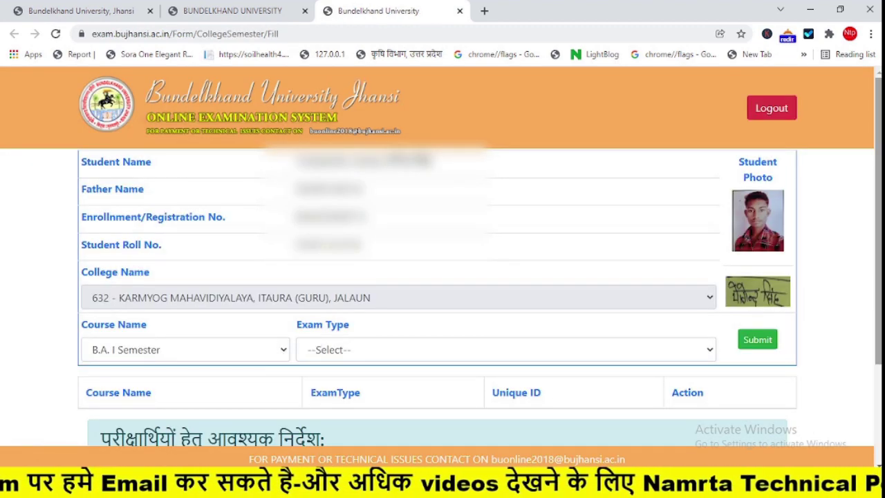
{"action": "scroll", "coordinate": [442, 276], "scroll_direction": "down", "scroll_amount": 2}
{"action": "left_click", "coordinate": [360, 215]}
{"action": "left_click", "coordinate": [344, 250]}
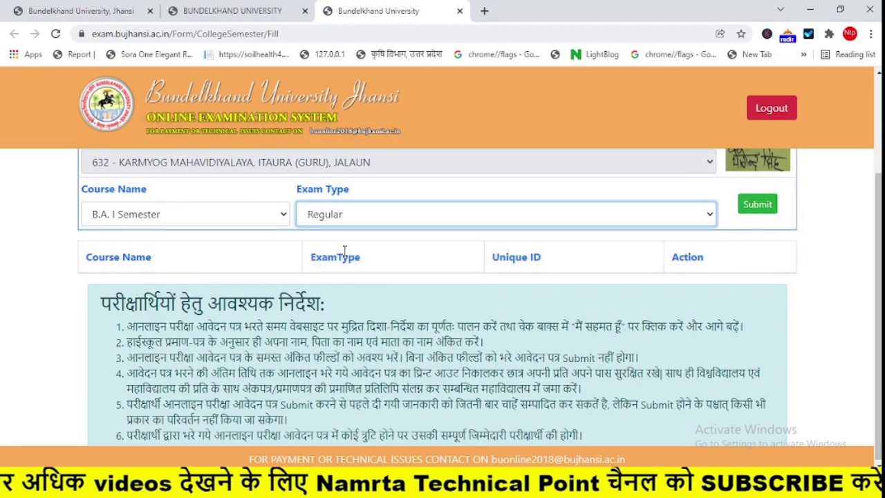
{"action": "left_click", "coordinate": [761, 211]}
{"action": "left_click", "coordinate": [759, 206]}
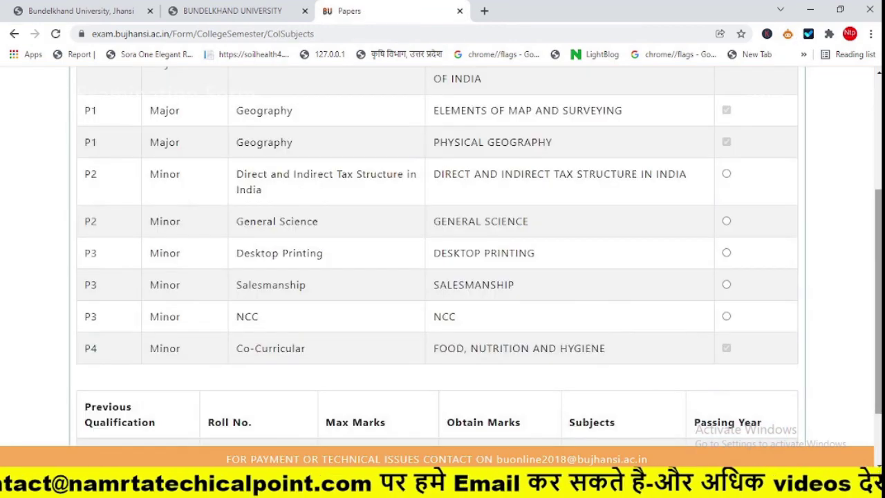
Review the listed examination papers and choose General Science as the P2 minor paper
{"action": "scroll", "coordinate": [443, 256], "scroll_direction": "up", "scroll_amount": 3}
{"action": "scroll", "coordinate": [442, 256], "scroll_direction": "down", "scroll_amount": 1}
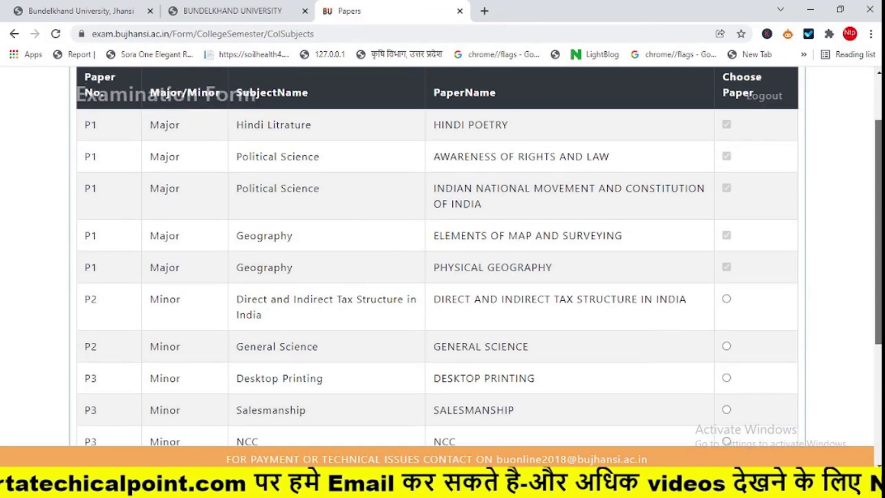
{"action": "scroll", "coordinate": [443, 256], "scroll_direction": "down", "scroll_amount": 3}
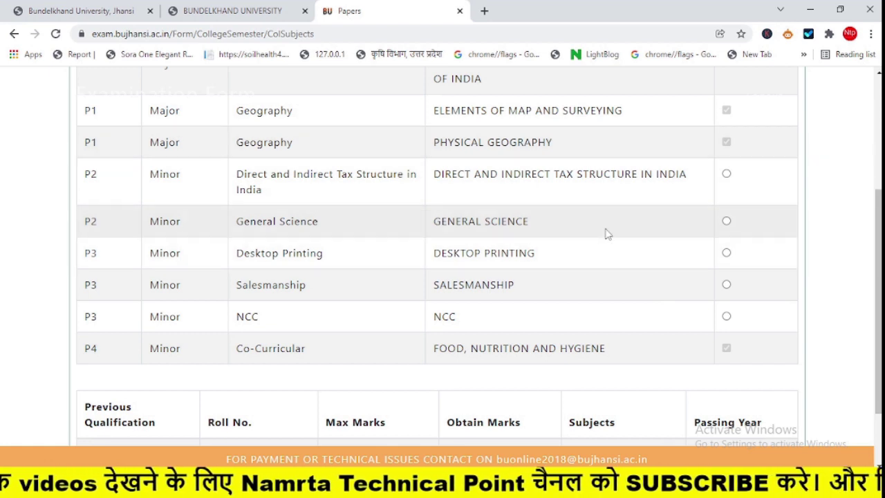
{"action": "left_click", "coordinate": [726, 222]}
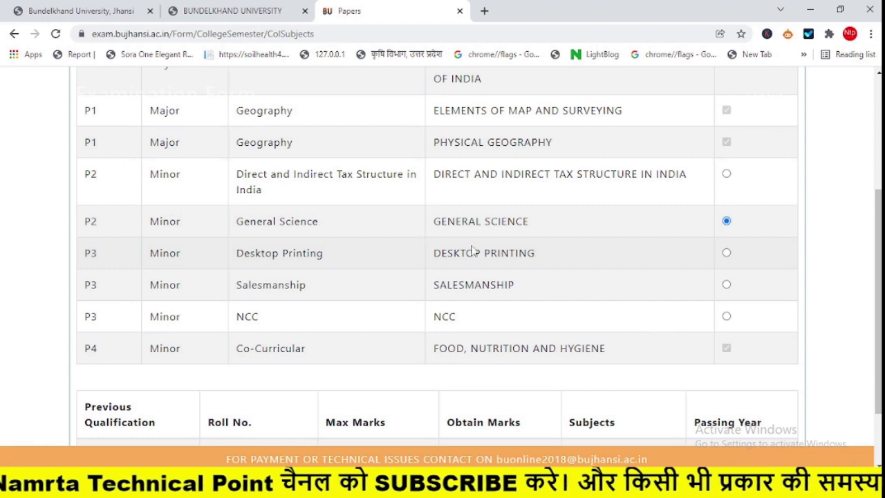